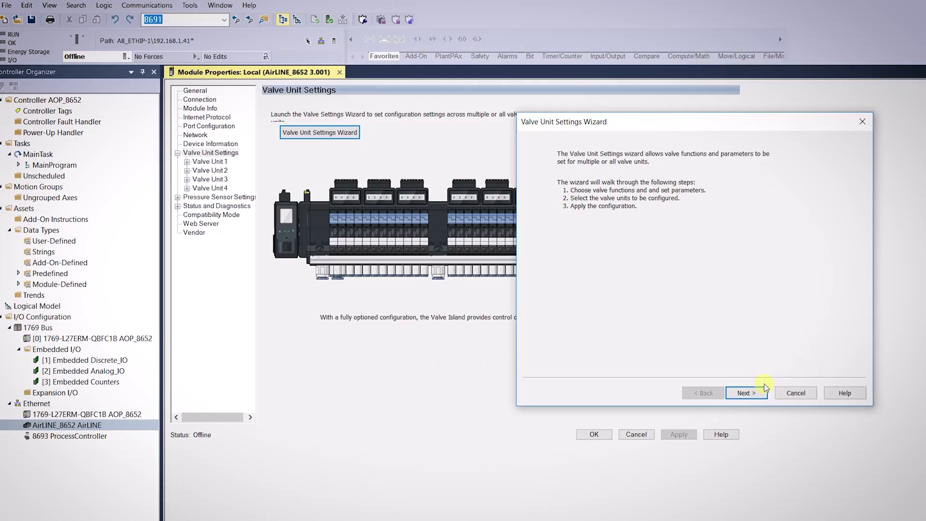
Move to the valve settings page and set fault handling to Output ON.
left_click(745, 392)
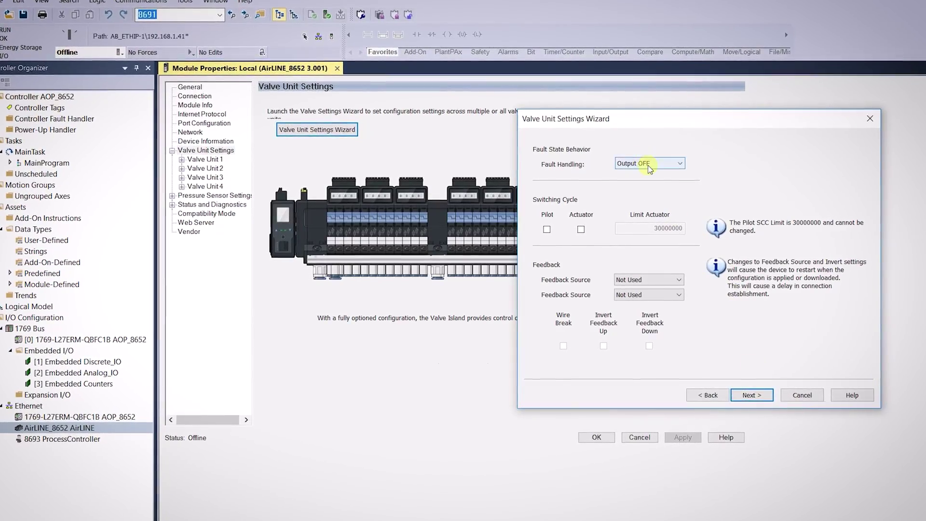
left_click(648, 163)
left_click(631, 173)
Enable actuator switching-cycle counting and change its limit to 20000000.
left_click(582, 228)
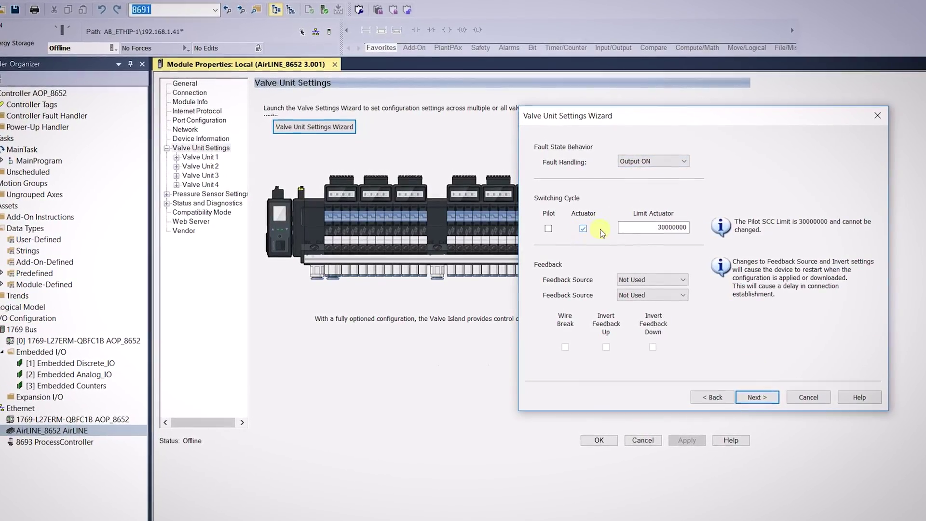
left_click(657, 227)
key("BackSpace")
type("2")
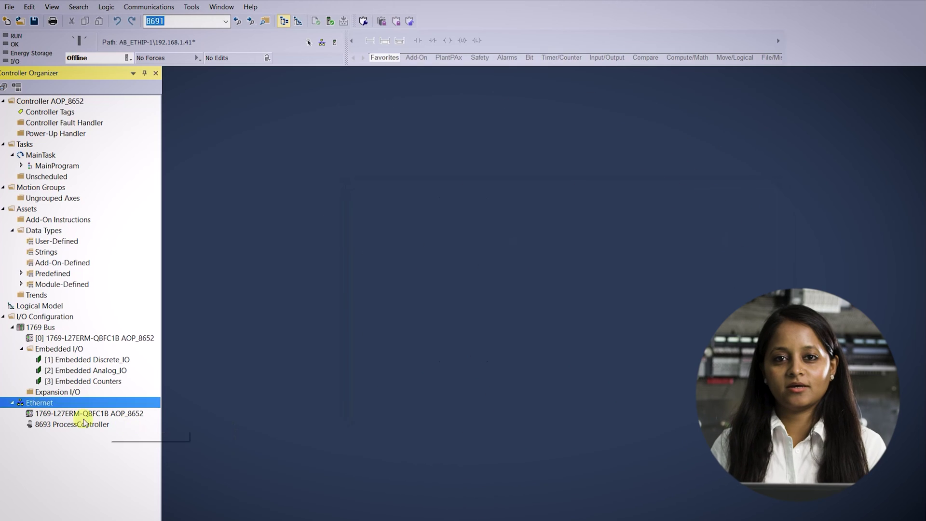
Add a new AirLINE_8652 Valve Island module from the Buerkert catalog under Ethernet.
right_click(57, 404)
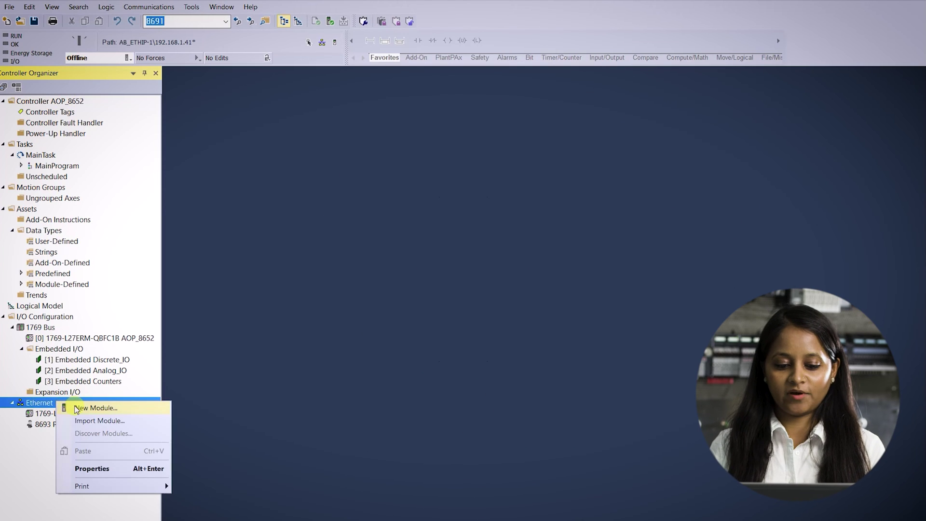
left_click(76, 408)
left_click(536, 198)
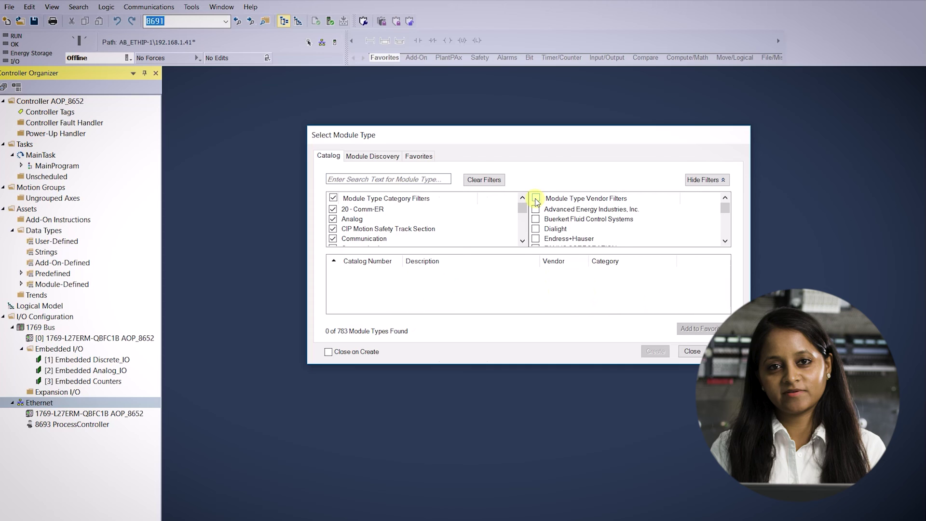
left_click(536, 219)
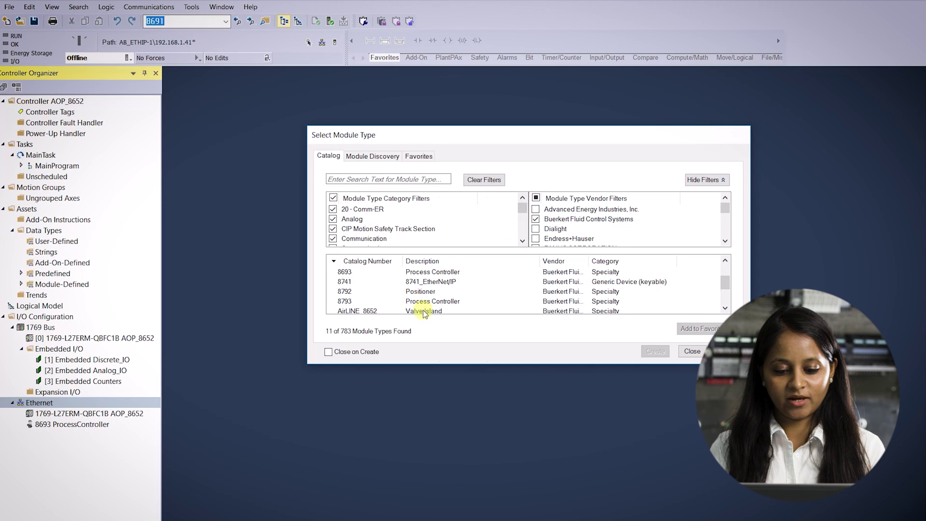
left_click(425, 312)
left_click(657, 354)
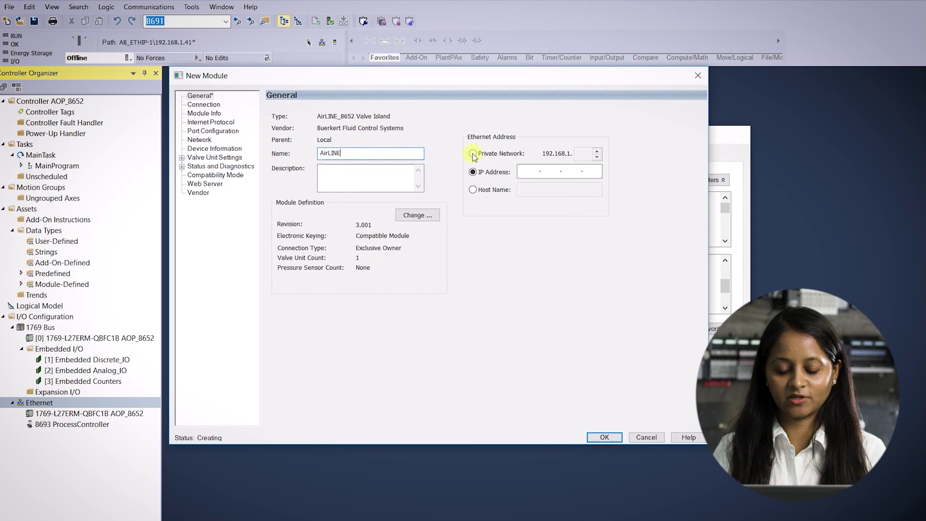
Set the module definition to 4 valve units and 1 pressure sensor, and confirm.
left_click(415, 217)
left_click(418, 220)
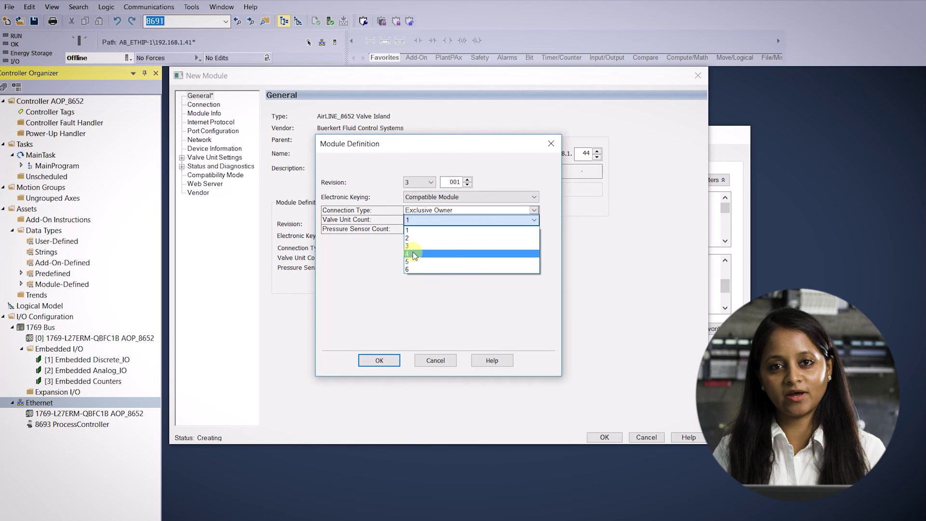
left_click(413, 254)
left_click(424, 230)
left_click(416, 244)
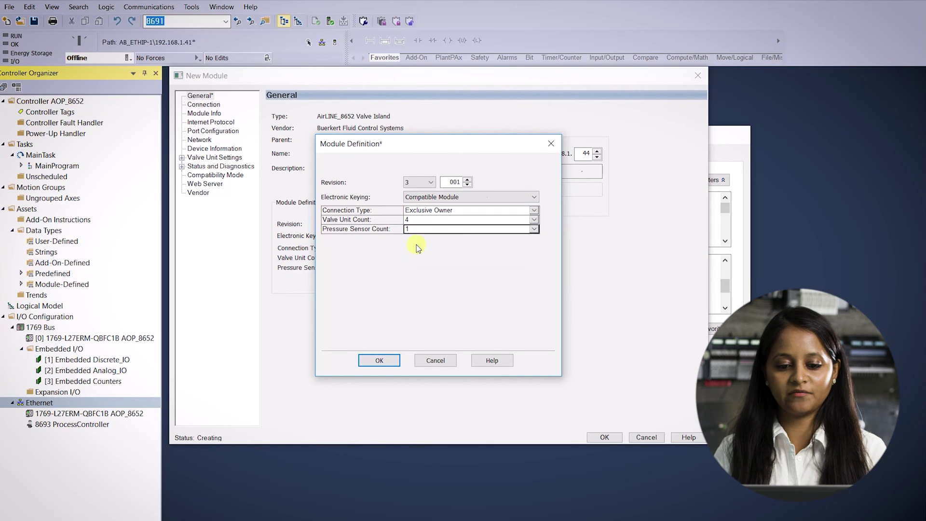
left_click(372, 363)
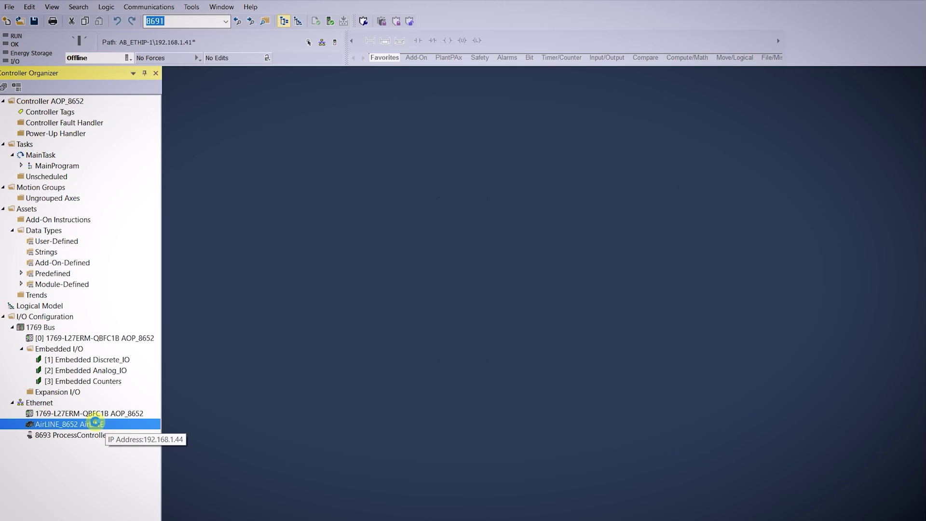
Open the AirLINE_8652 properties, step through Valve Units 1–4, then launch the Valve Unit Settings Wizard.
double_click(95, 423)
left_click(216, 154)
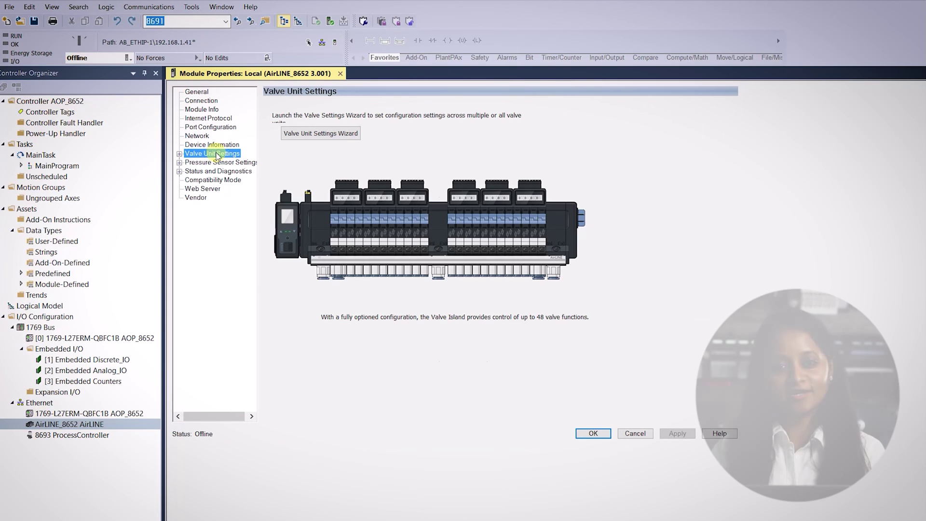
left_click(180, 155)
left_click(201, 162)
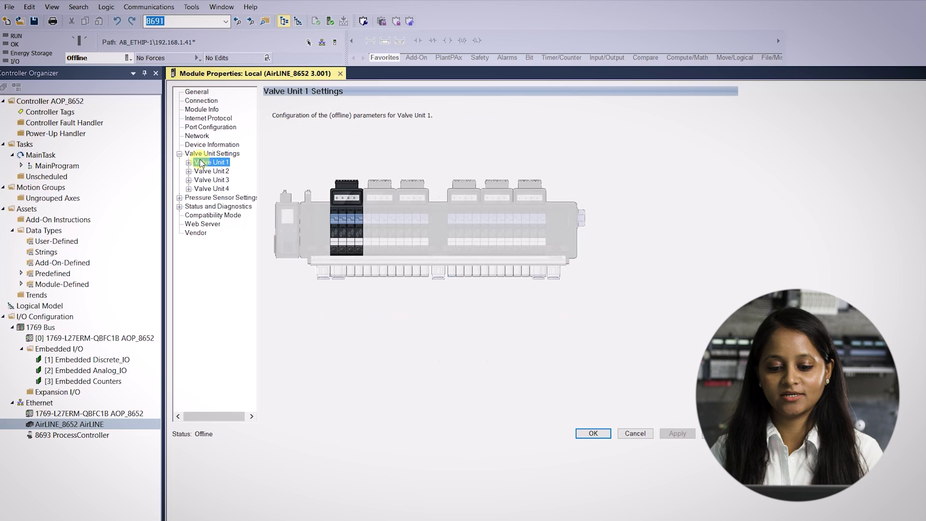
left_click(205, 171)
left_click(208, 181)
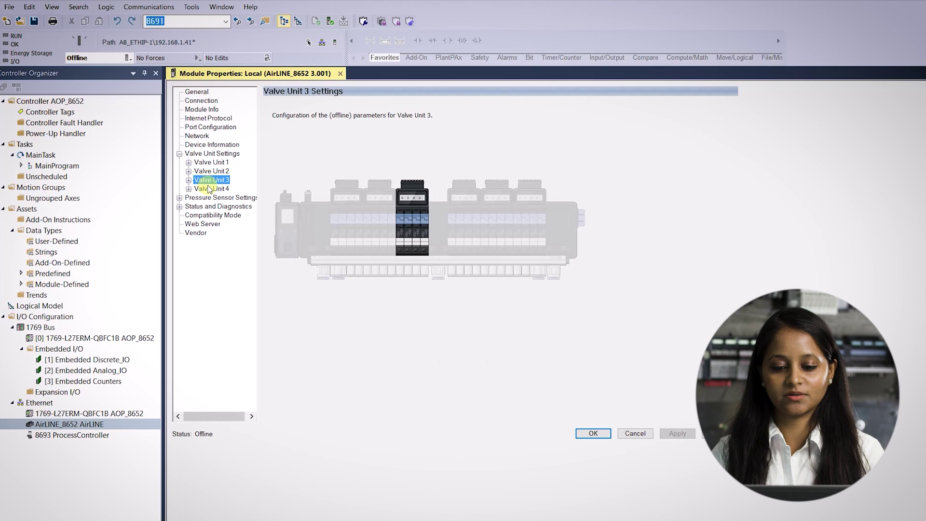
left_click(210, 189)
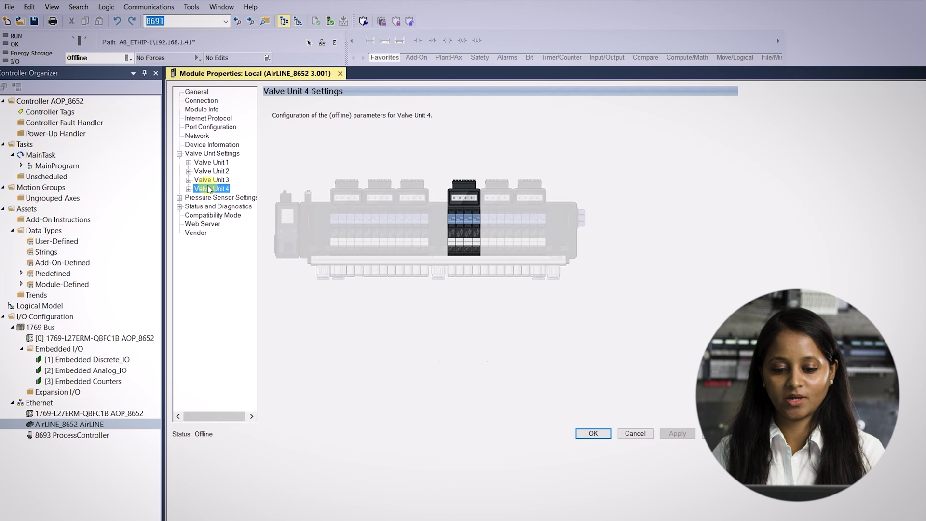
left_click(213, 154)
left_click(308, 134)
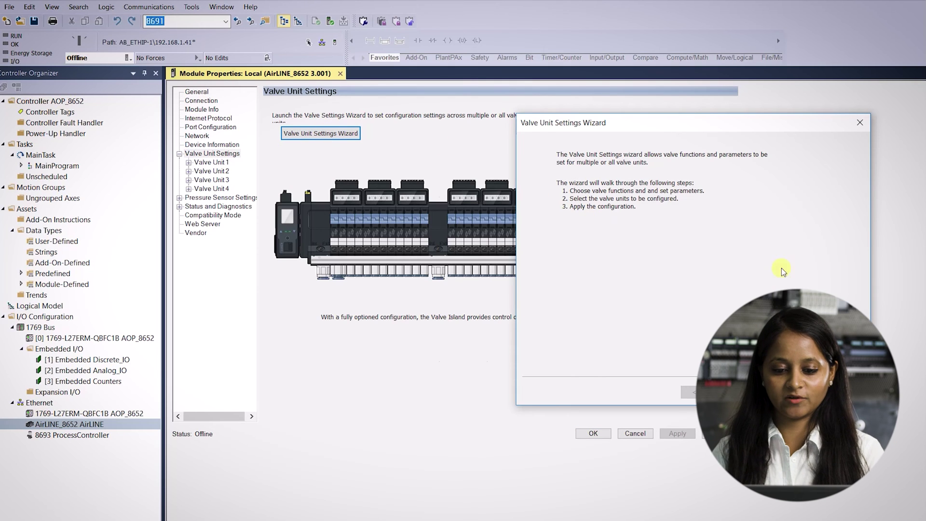
Advance to the wizard's settings page and set the feedback sources to Terminal and PLC.
key("Return")
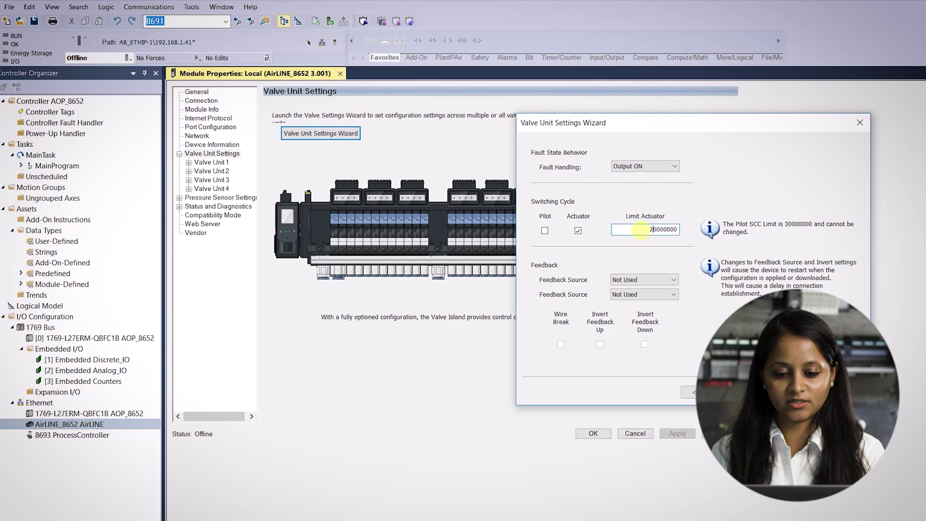
left_click(667, 280)
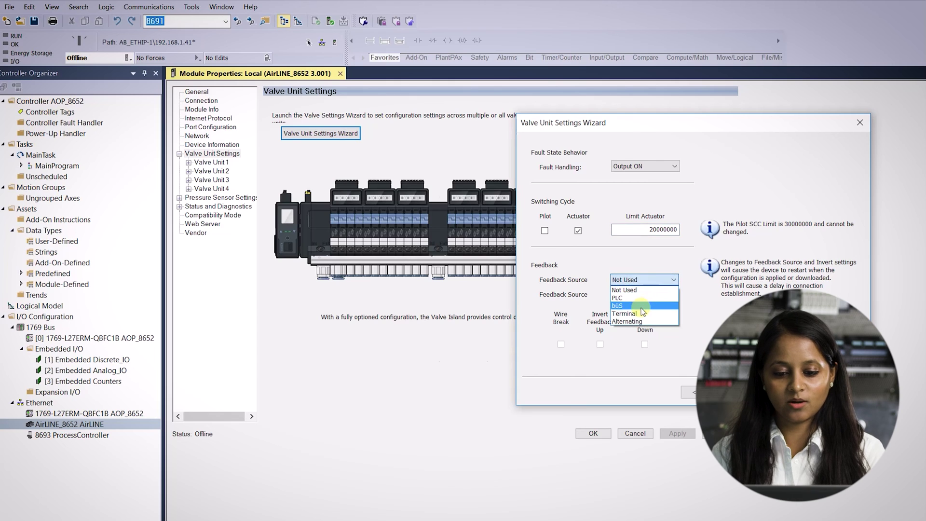
left_click(639, 313)
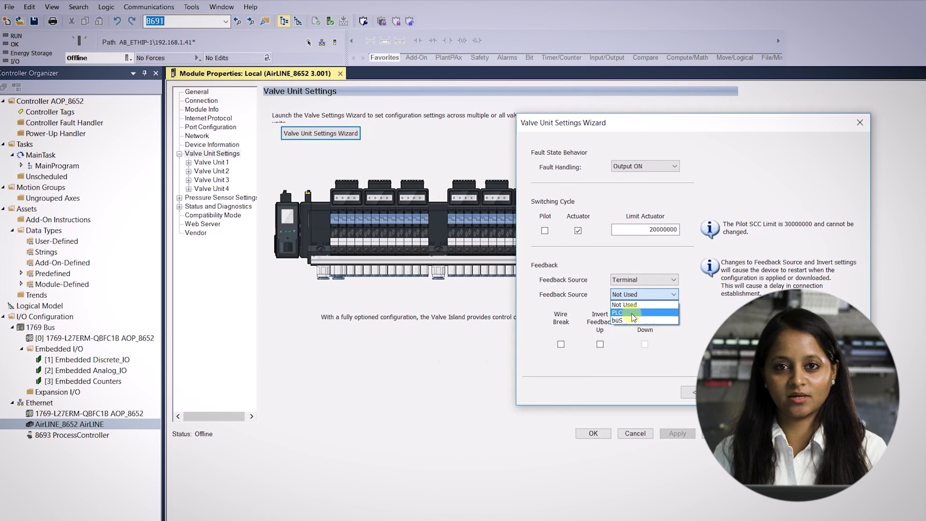
left_click(632, 313)
Review Valve Unit 1's fault handling and switching-cycle counter pages, then Valve Unit 4's fault handling.
left_click(744, 392)
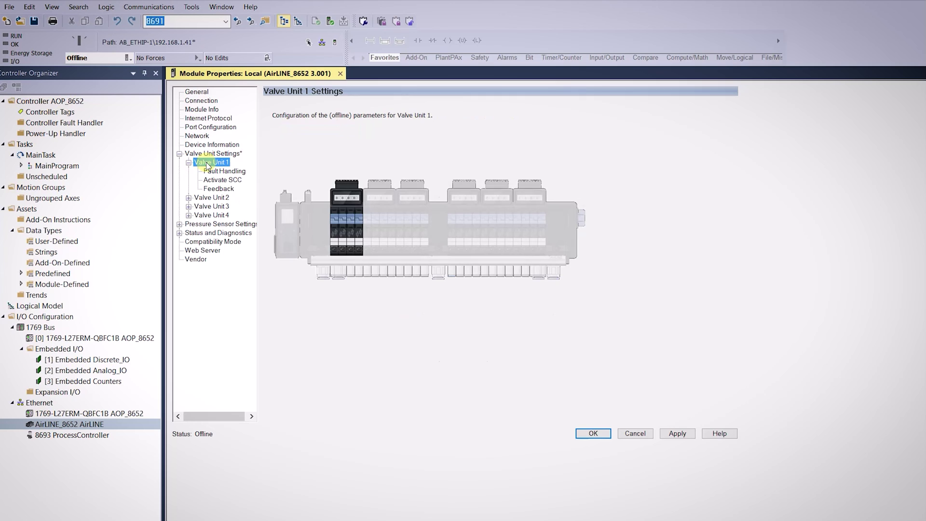
left_click(219, 172)
left_click(220, 180)
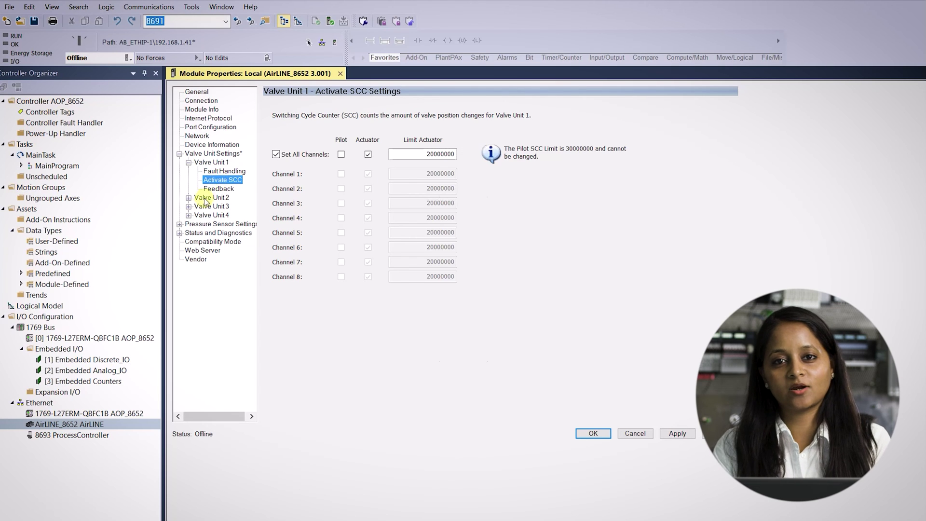
left_click(213, 225)
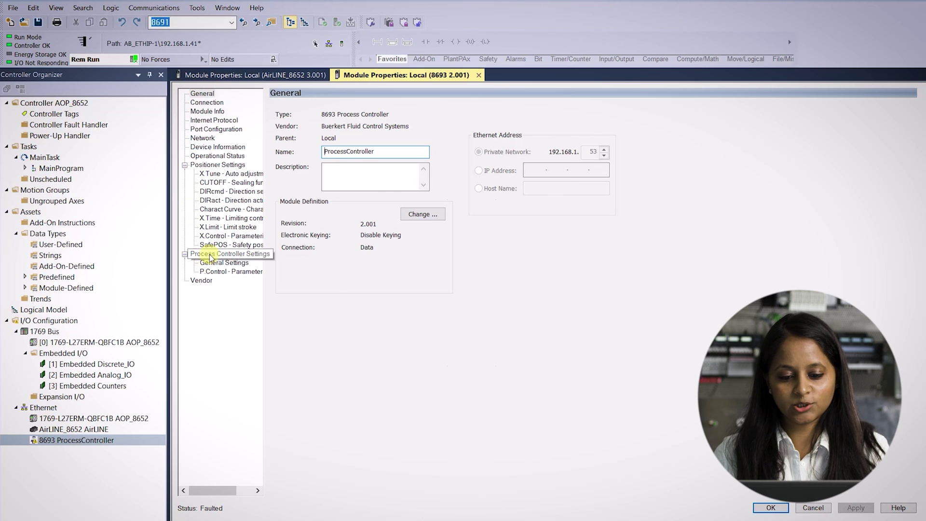
Show the 8693 ProcessController's X.Tune auto adjustment page.
left_click(210, 174)
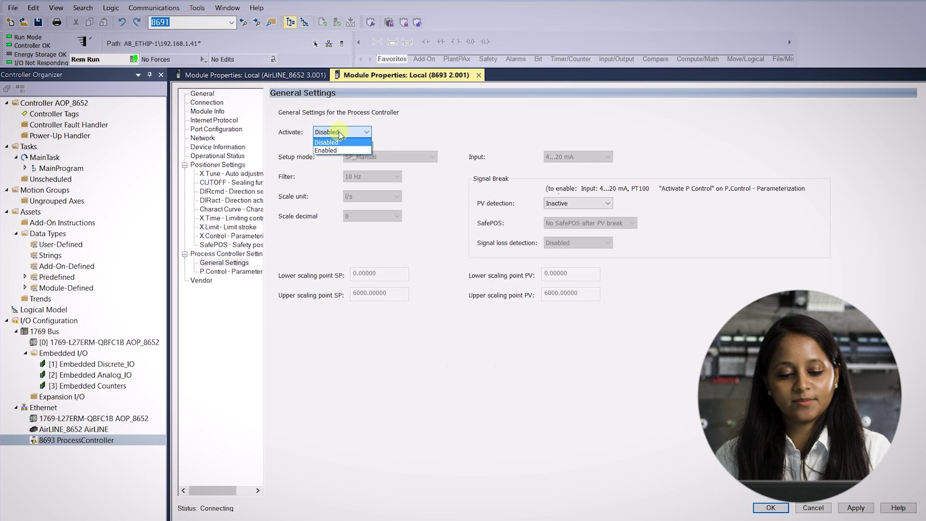
Set Activate to Enabled and Setup mode to SP source external (Fieldbus) in General Settings.
left_click(336, 151)
left_click(398, 157)
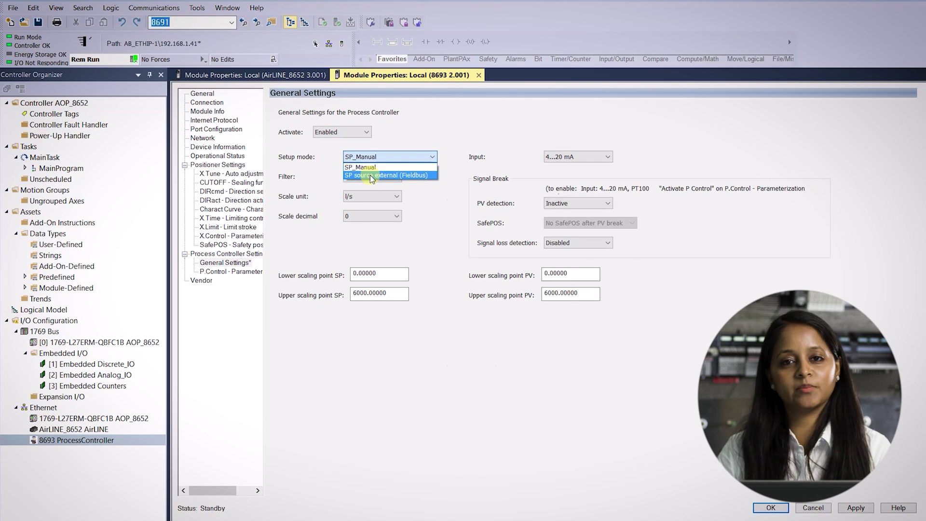
left_click(369, 175)
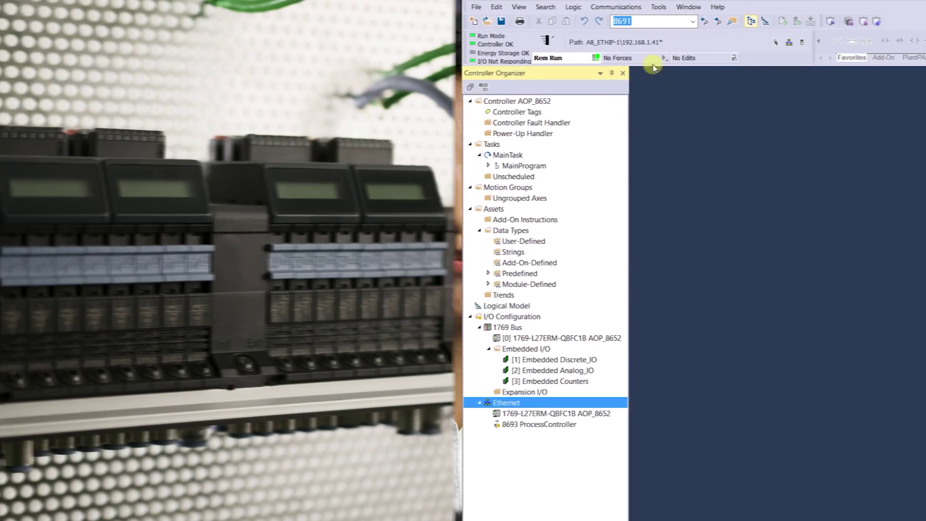
Choose Go Offline from the Rem Run controller status dropdown.
left_click(594, 58)
left_click(621, 71)
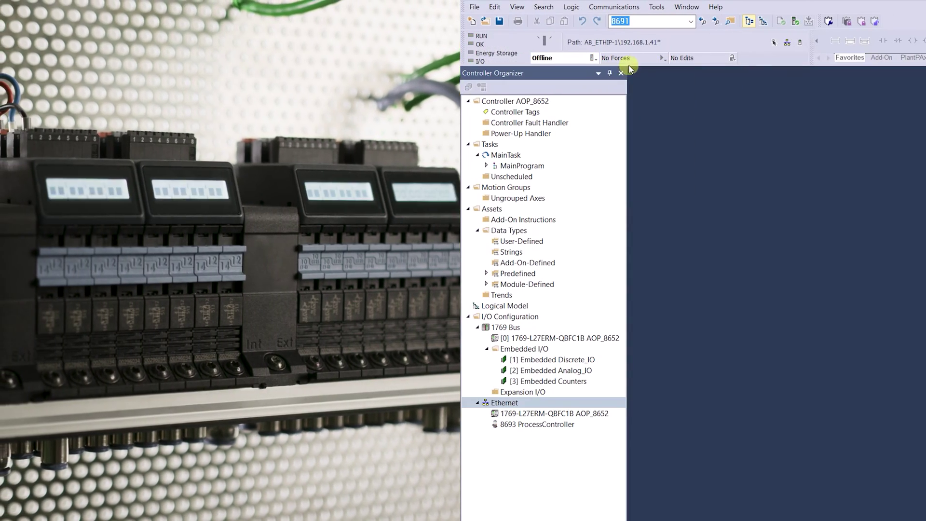